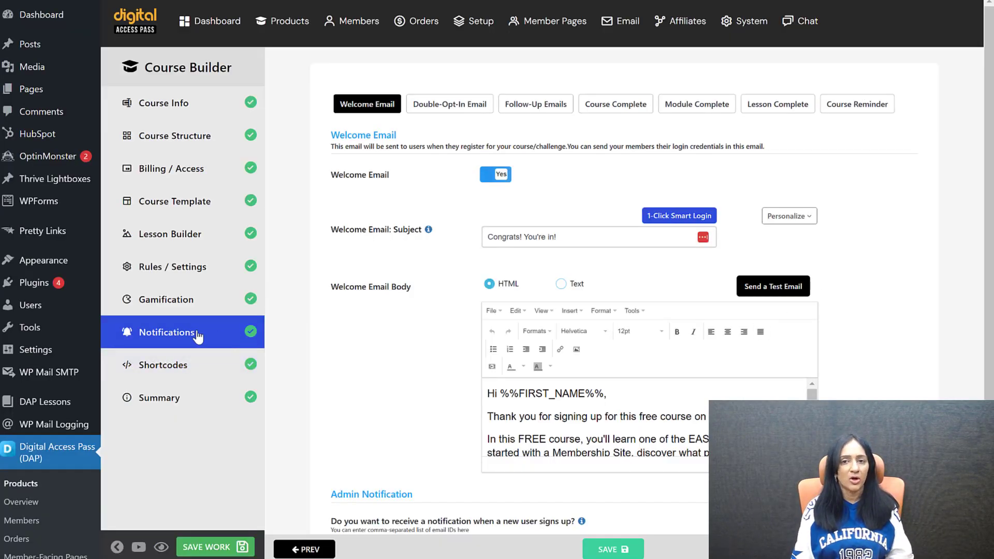
Step: Switch the Smart 1-Click Login setting in Course Builder > Notifications from No to Yes
left_click(663, 218)
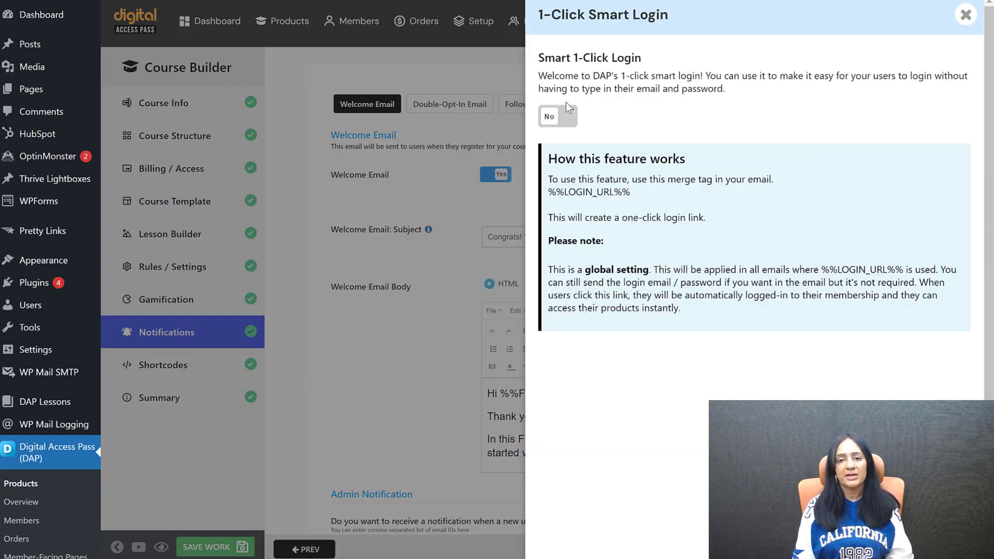
left_click(554, 116)
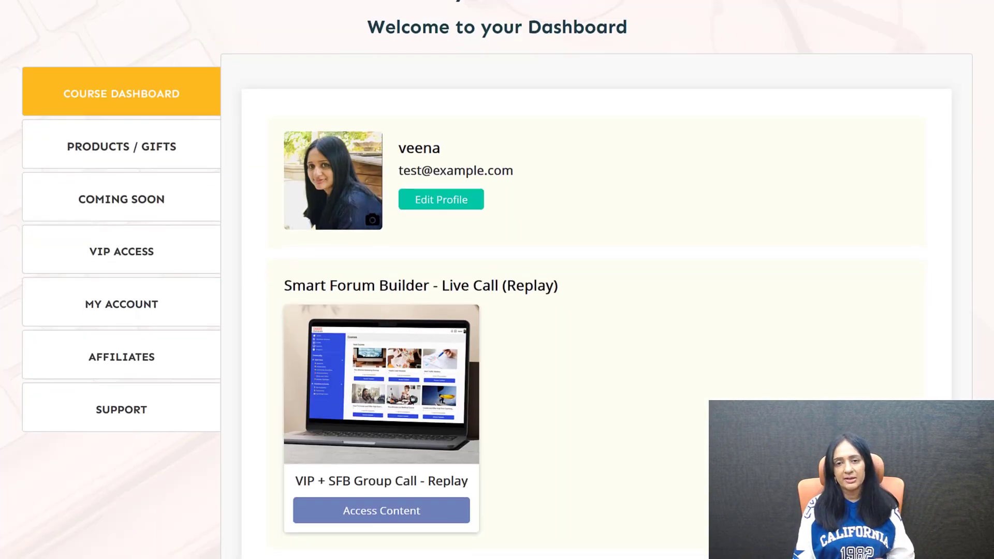
Step: Scroll down the Gmail welcome email to the one-click link under 'Login here:'
scroll(989, 184, "down", 10)
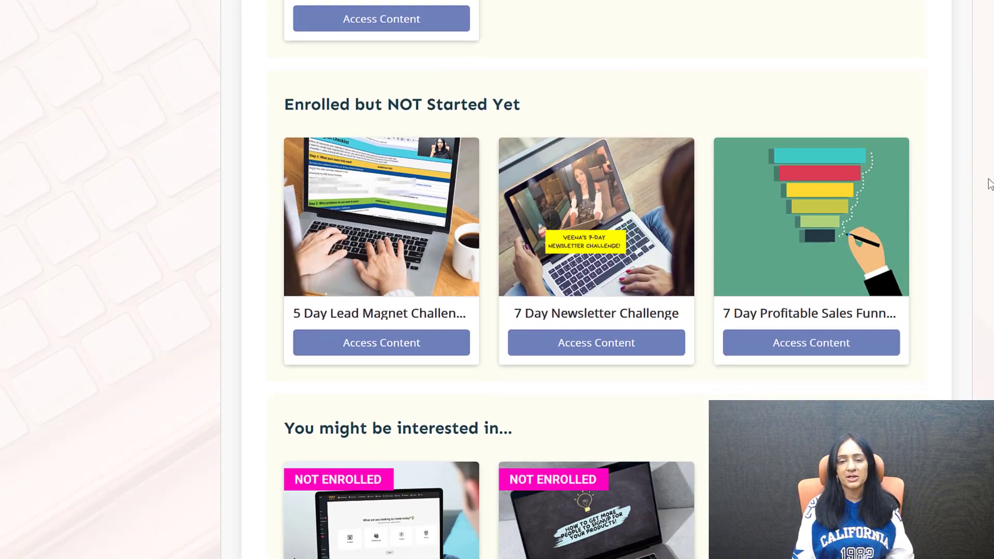
Step: Scroll the member dashboard and switch to the PRODUCTS / GIFTS tab in the sidebar
left_click_drag(989, 180, 982, 21)
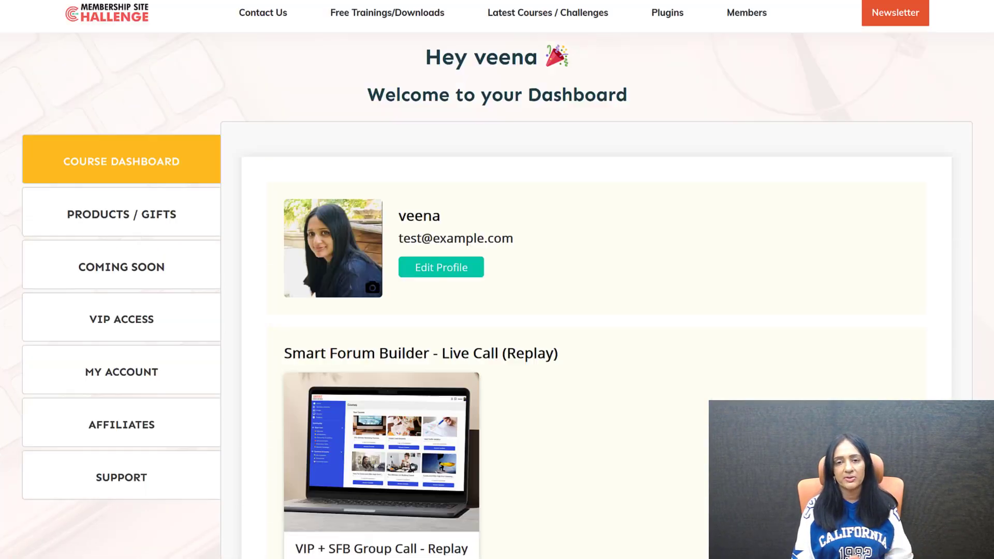
left_click(128, 218)
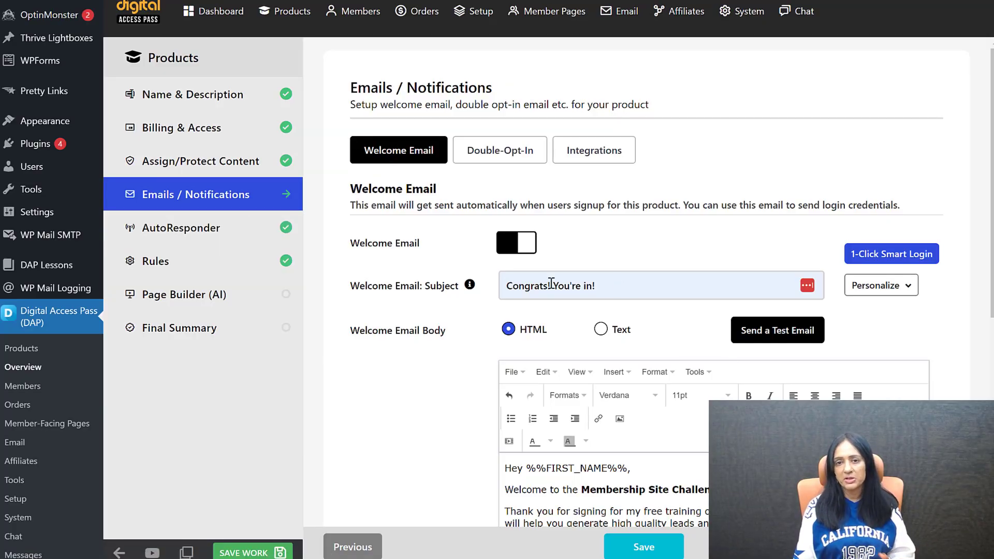
Step: Turn the %%LOGIN_URL%% tag in the welcome email body into a link, then go to Email > Broadcasts
scroll(606, 462, "down", 6)
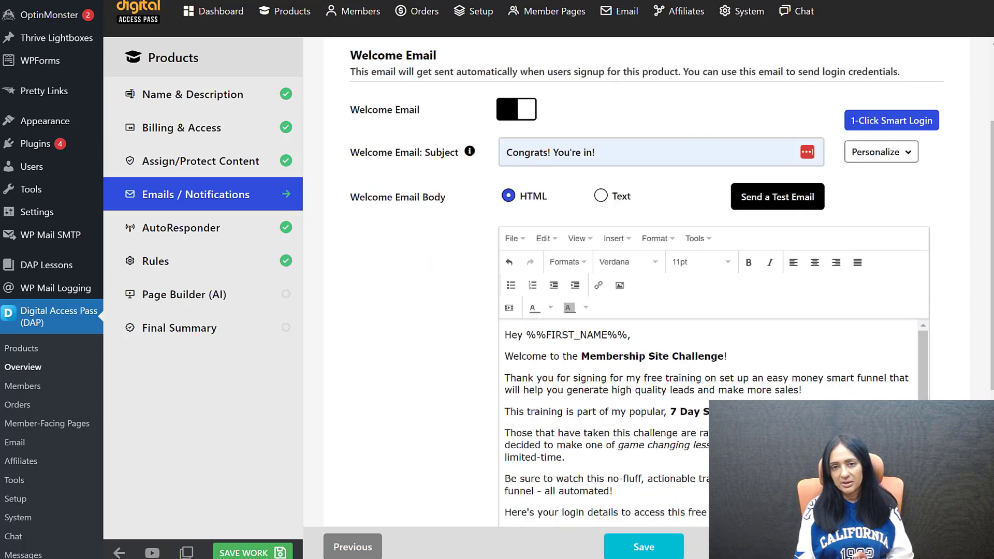
double_click(623, 401)
left_click(648, 418)
left_click_drag(635, 400, 514, 402)
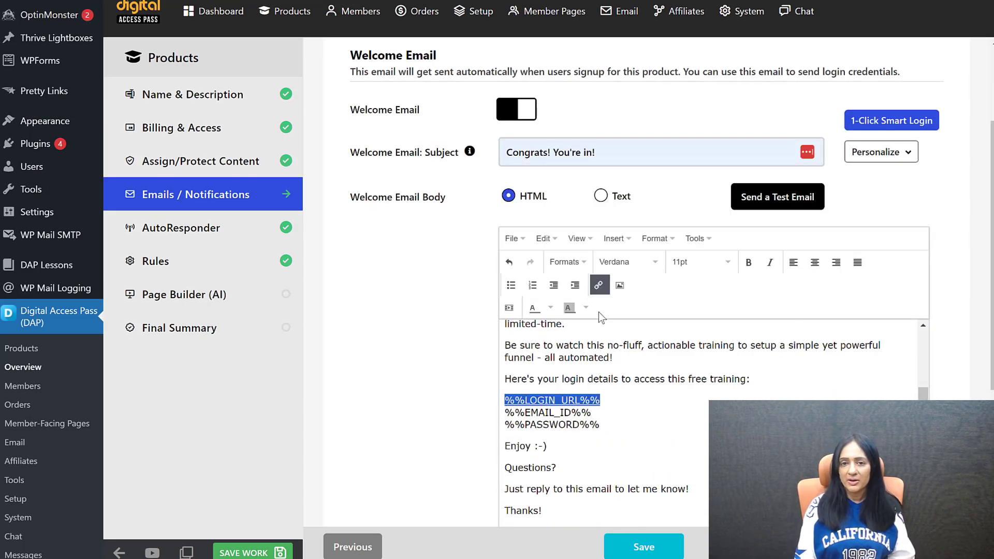
left_click(599, 285)
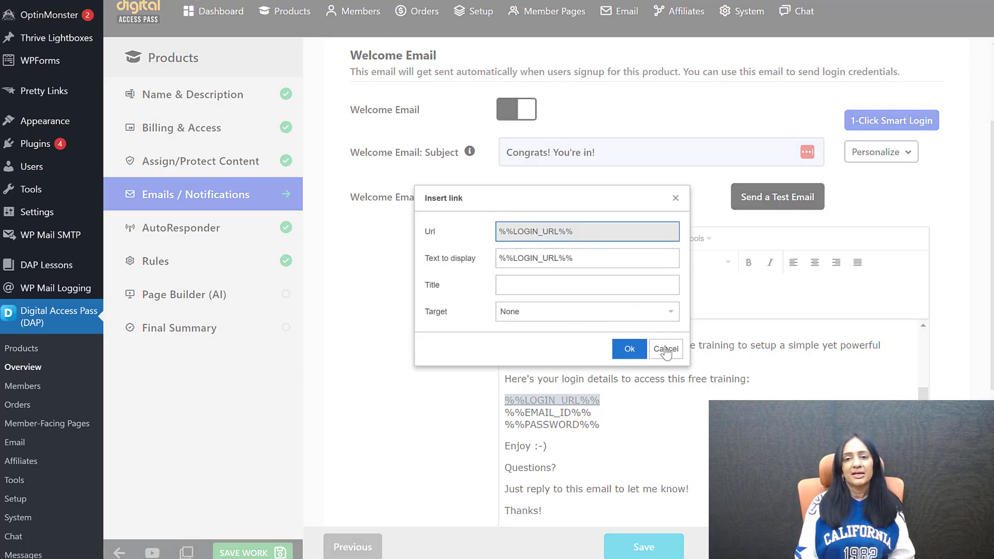
left_click(641, 350)
left_click(651, 419)
scroll(545, 396, "up", 3)
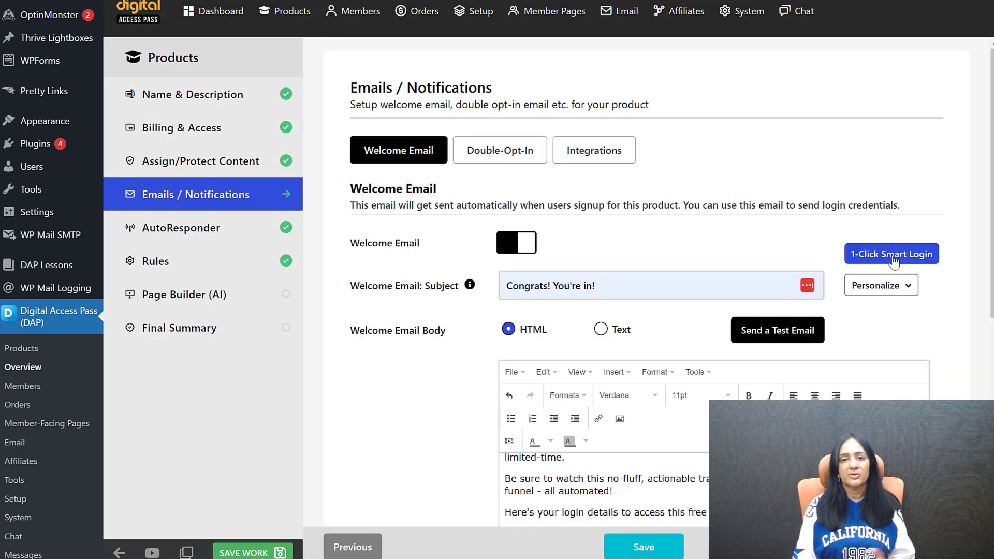
left_click(906, 254)
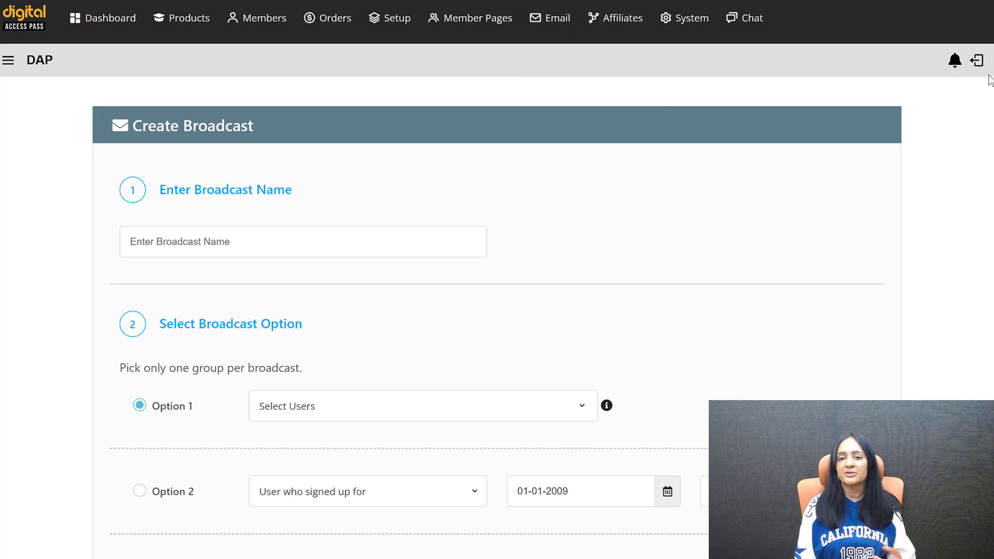
Step: Scroll to the broadcast message and verify its 1-Click Smart Login panel is enabled
scroll(497, 280, "down", 10)
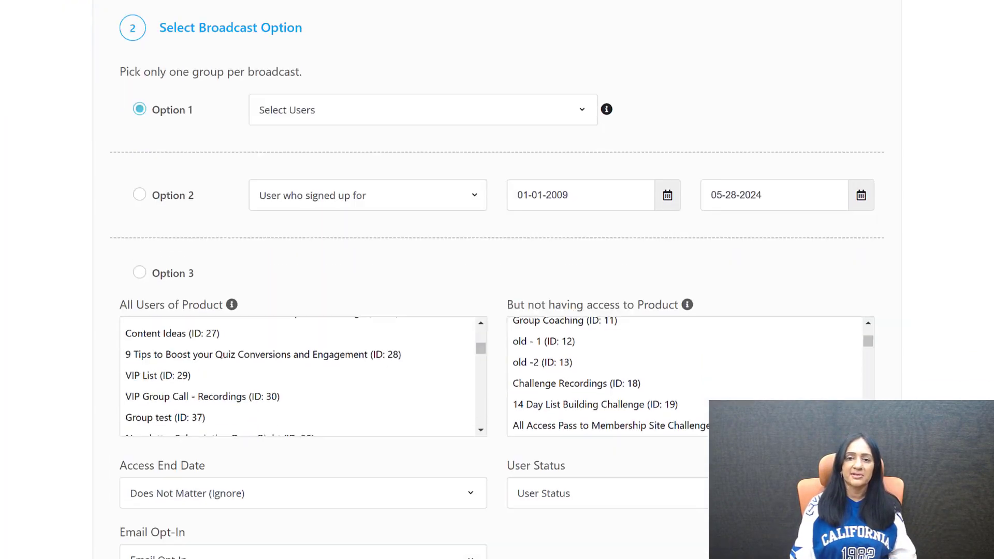
scroll(988, 337, "down", 10)
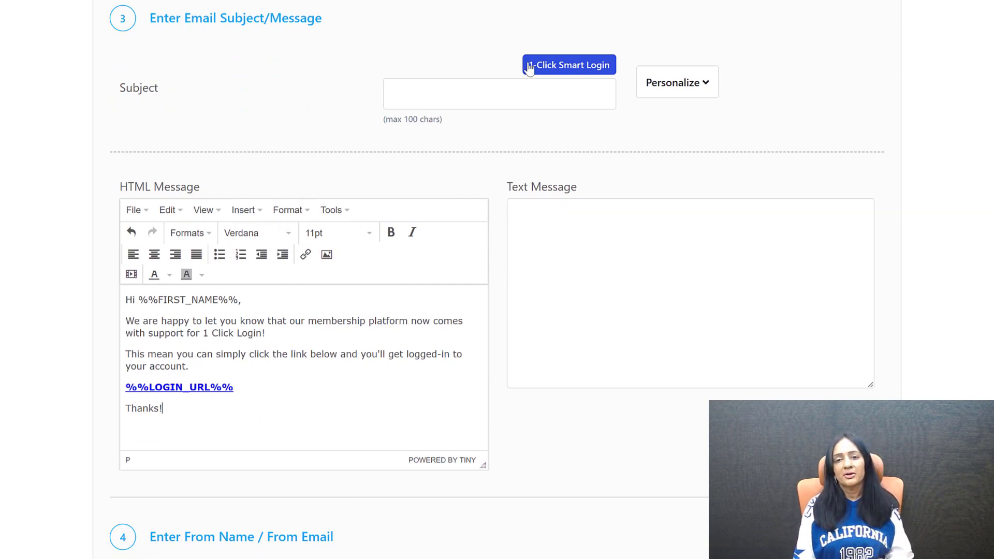
left_click(553, 68)
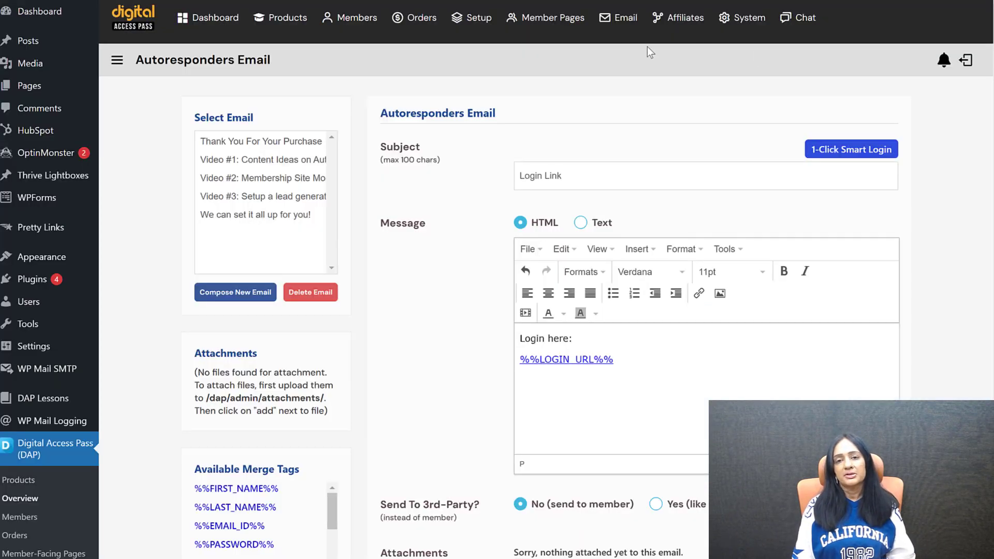
mouse_move(624, 26)
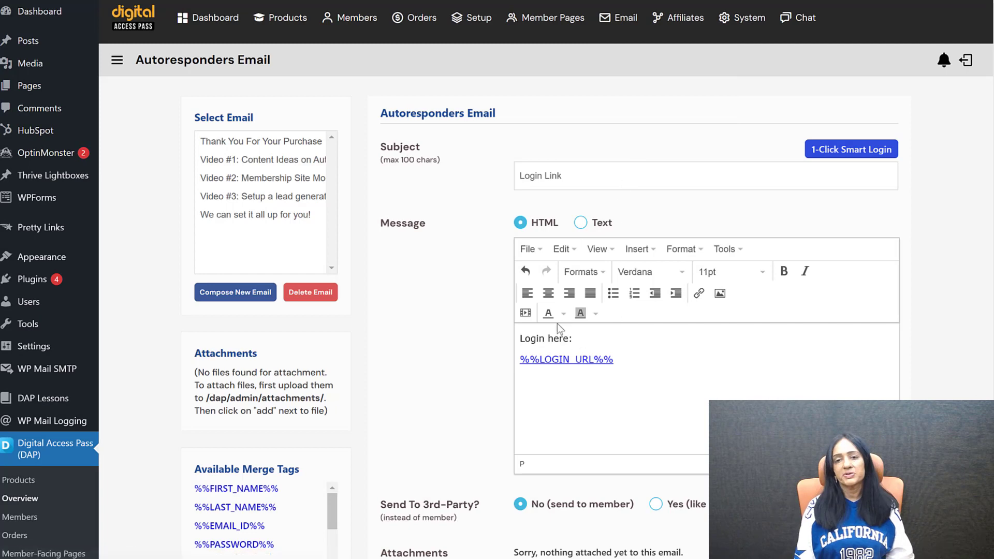
Step: Verify the 'Login Link' autoresponder's %%LOGIN_URL%% link and its 1-Click Smart Login panel
key("ctrl+a")
left_click(628, 415)
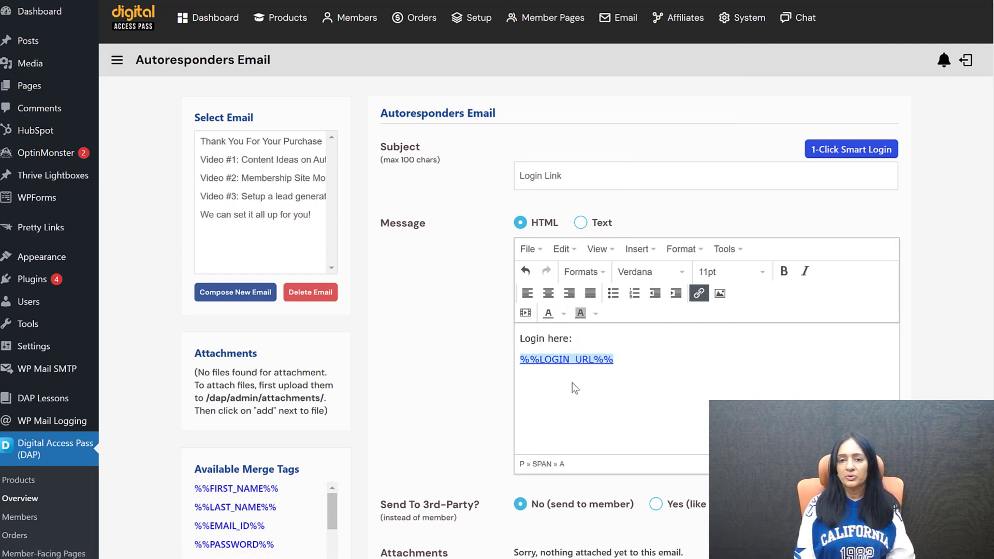
left_click(852, 155)
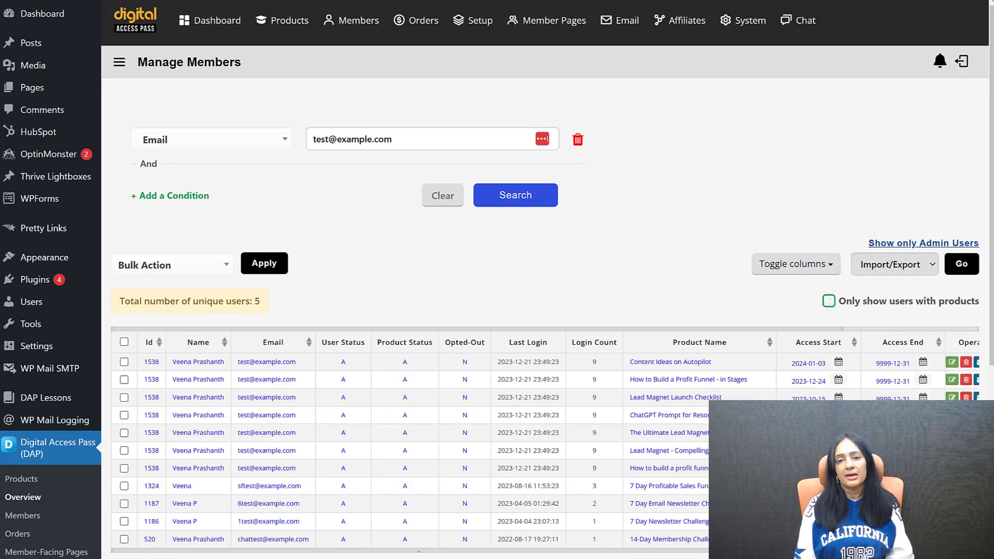
mouse_move(357, 40)
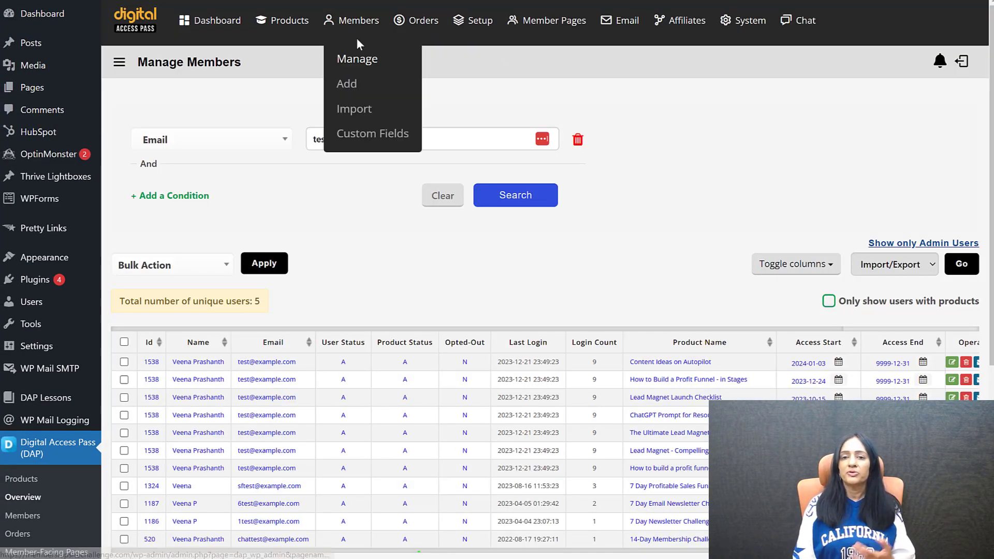
Step: Resend the test member's password from the Password Information section of their profile
left_click(267, 362)
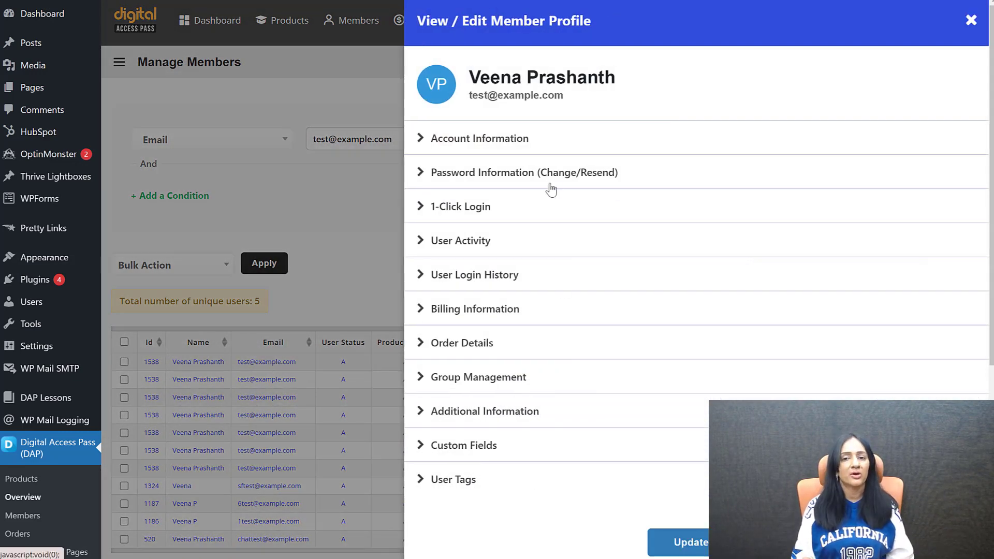
left_click(548, 176)
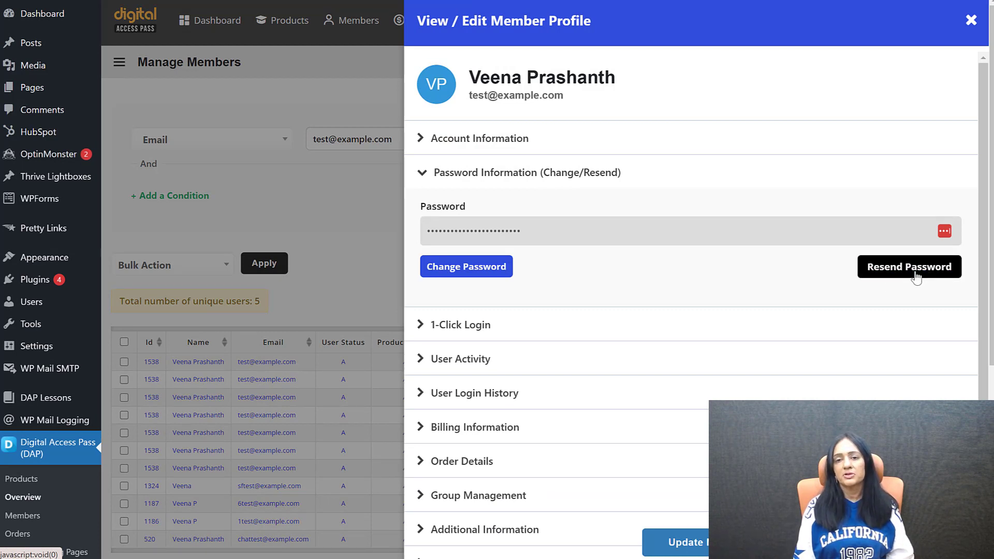
left_click(916, 273)
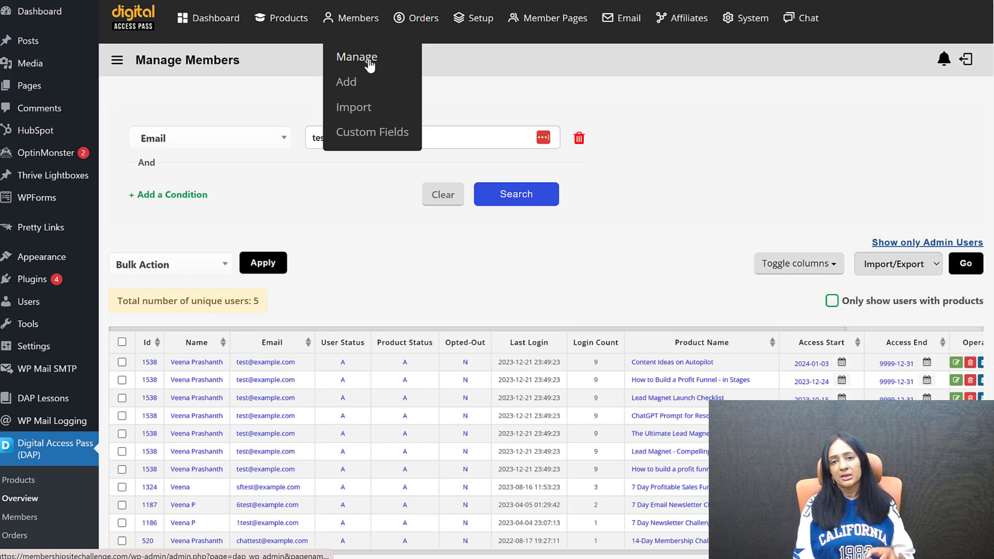
Step: Generate and copy a 1-Click Login link from the test member's profile
left_click(265, 362)
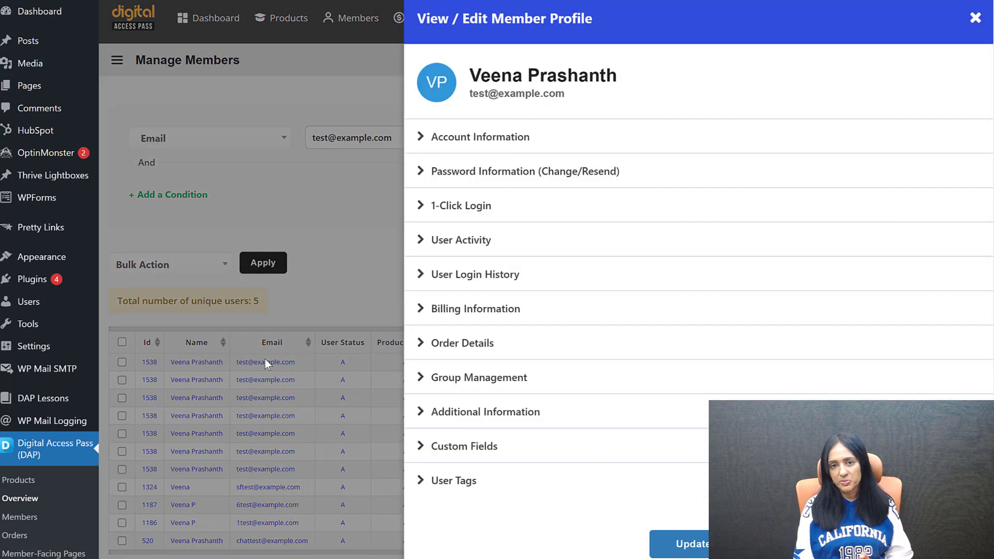
left_click(519, 217)
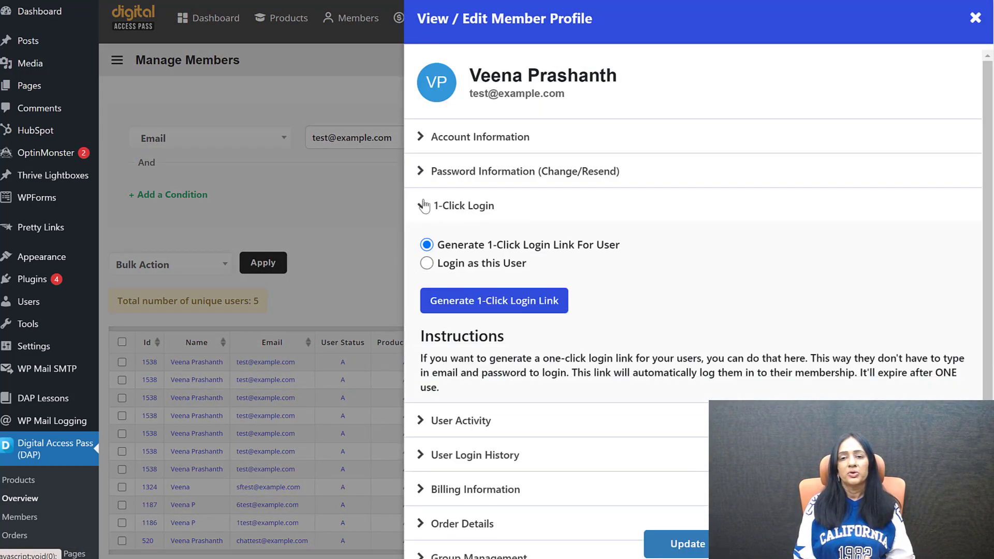
left_click(491, 305)
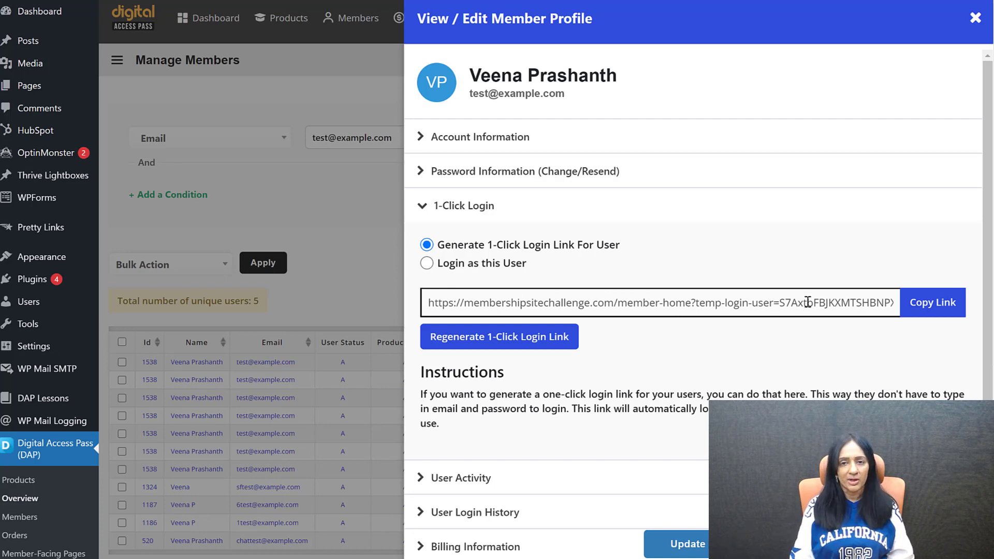
left_click(912, 303)
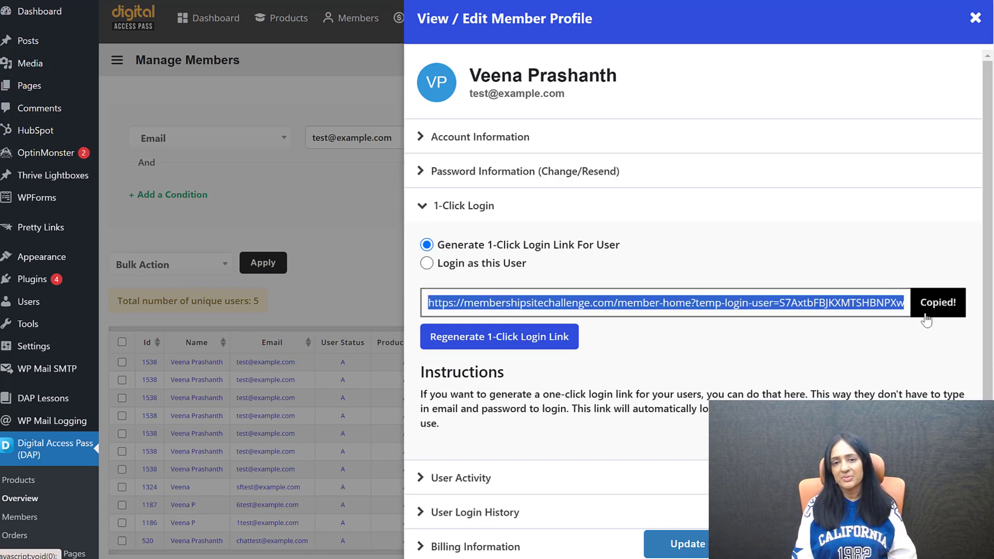
left_click(775, 375)
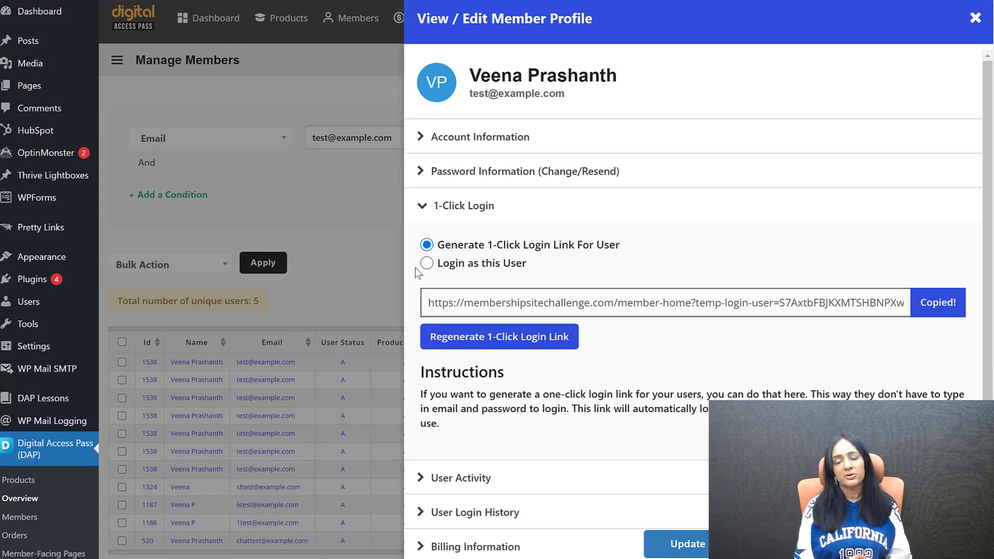
Step: Generate and copy a 'Login as this User' link for the member
left_click(508, 268)
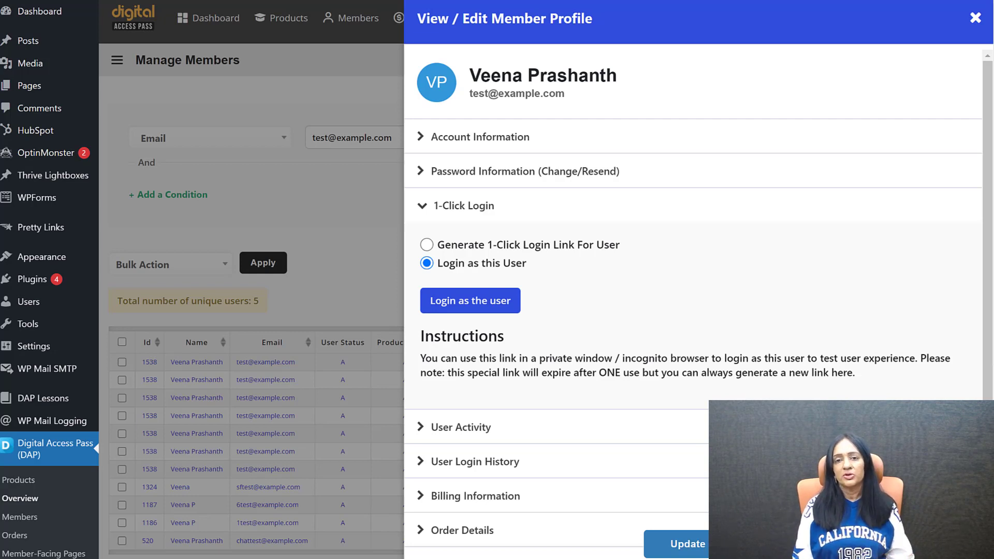
left_click(467, 300)
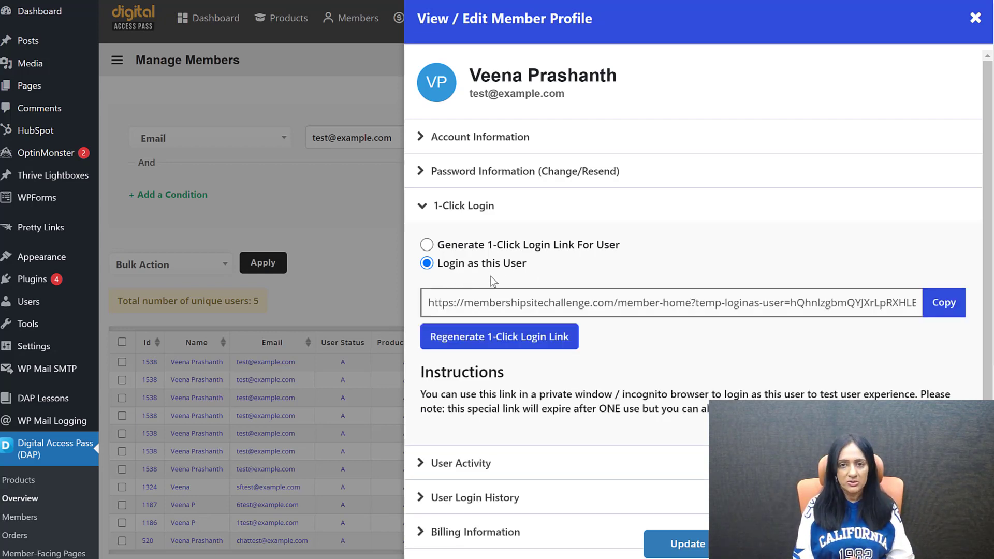
left_click(939, 305)
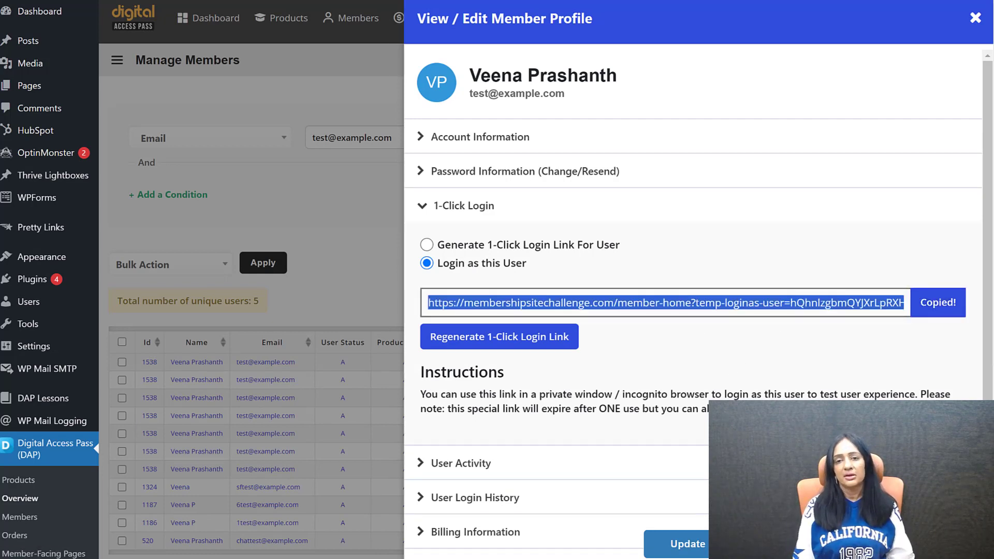